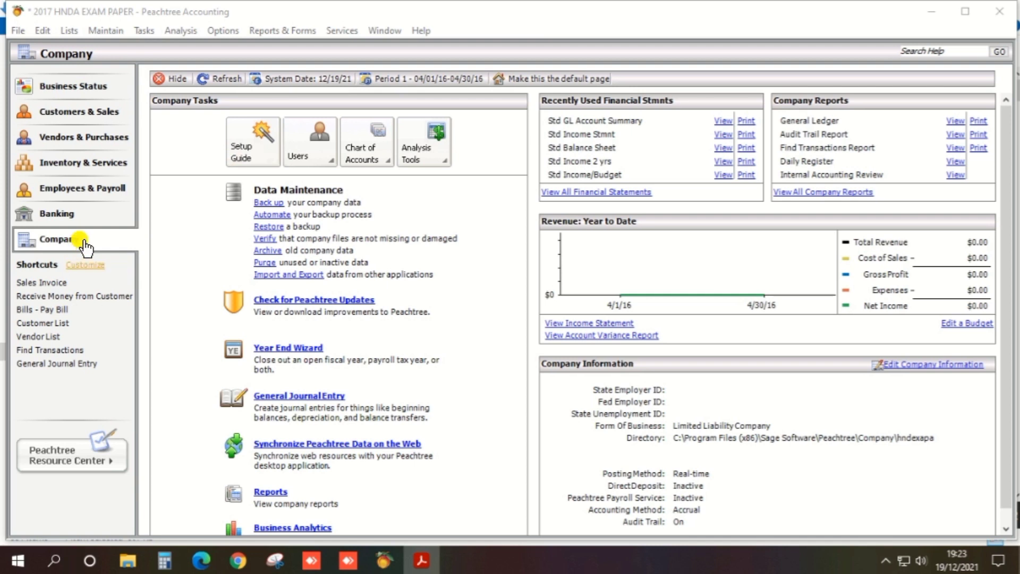
# Open a blank General Journal Entry window from the Company page.
pyautogui.click(77, 239)
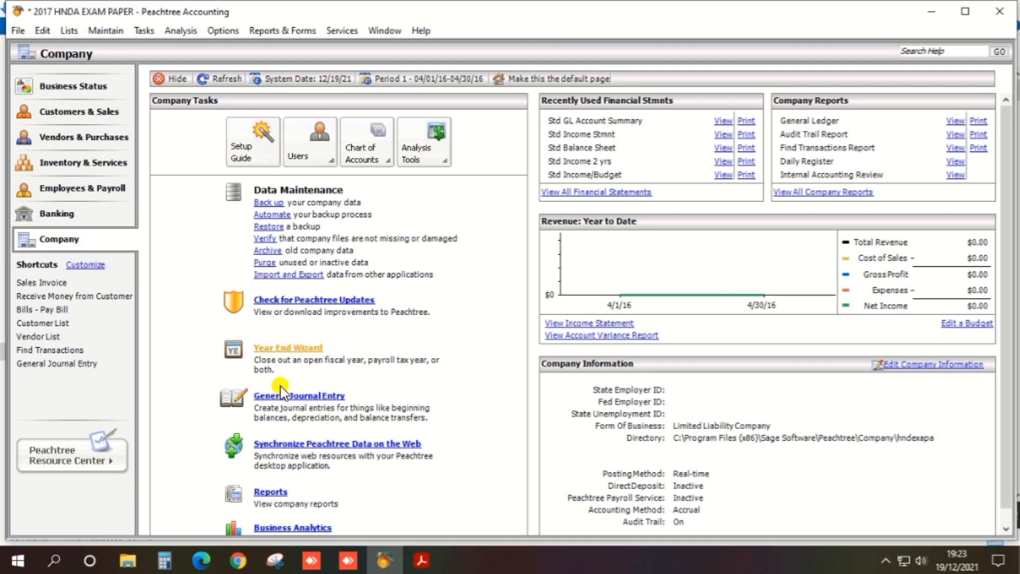
pyautogui.click(296, 395)
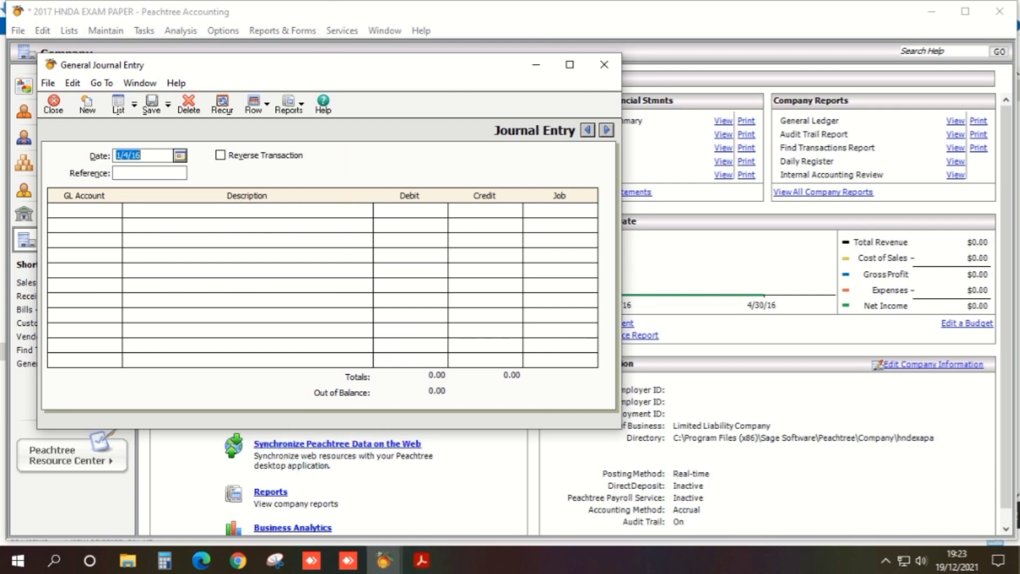
# Date the journal entry 25/01/2017, checking the exam paper PDF before and after.
pyautogui.hotkey('alt', 'Tab')
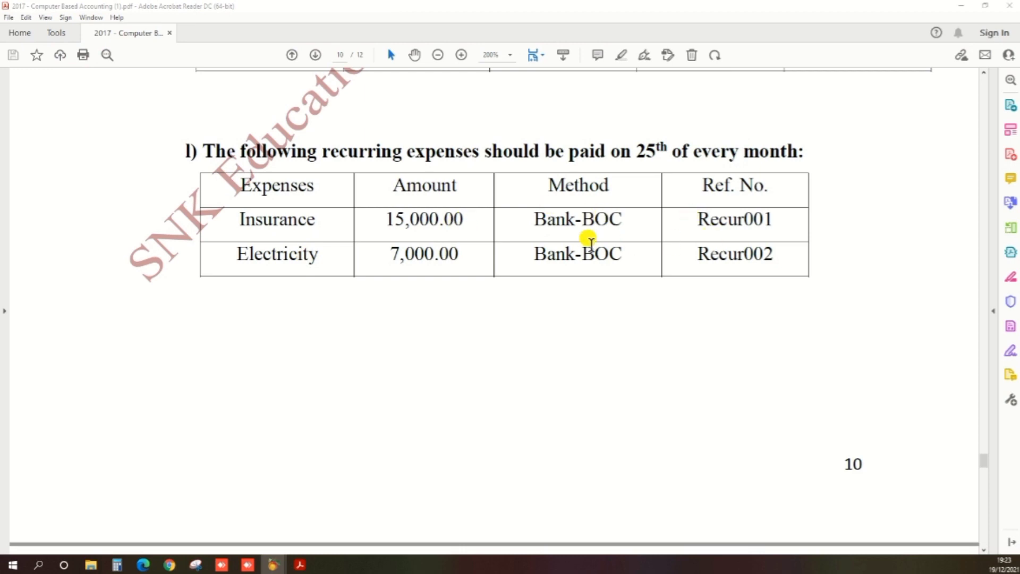
pyautogui.click(653, 155)
pyautogui.hotkey('alt', 'Tab')
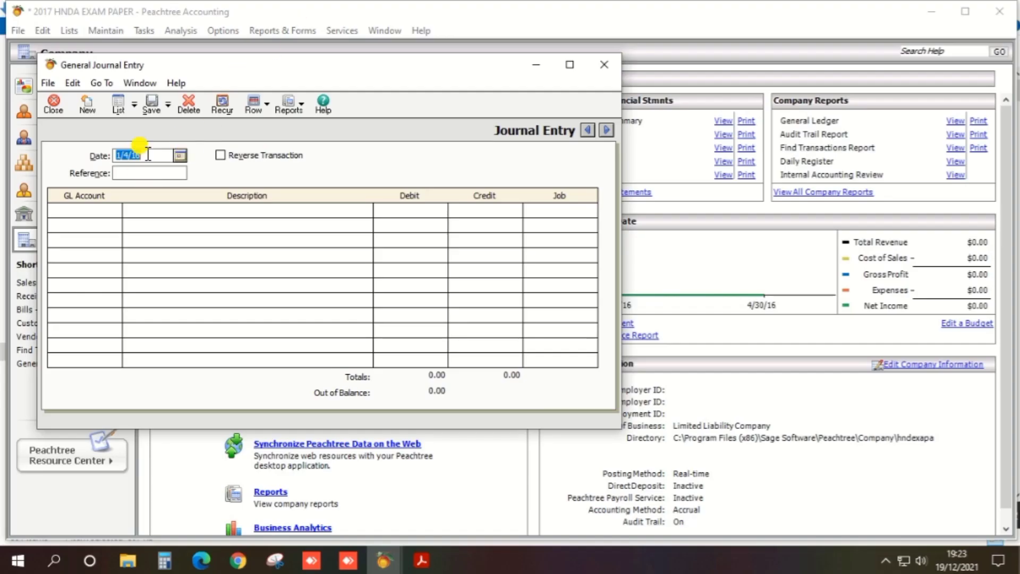
pyautogui.write('25/01/')
pyautogui.write('2017')
pyautogui.press('Tab')
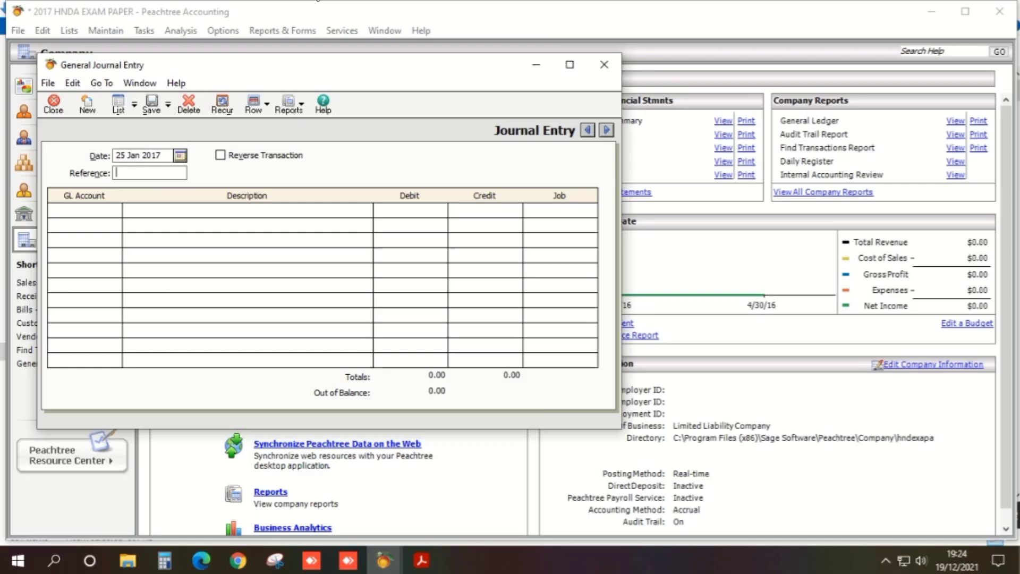
pyautogui.hotkey('alt', 'Tab')
pyautogui.scroll(20, 403, 186)
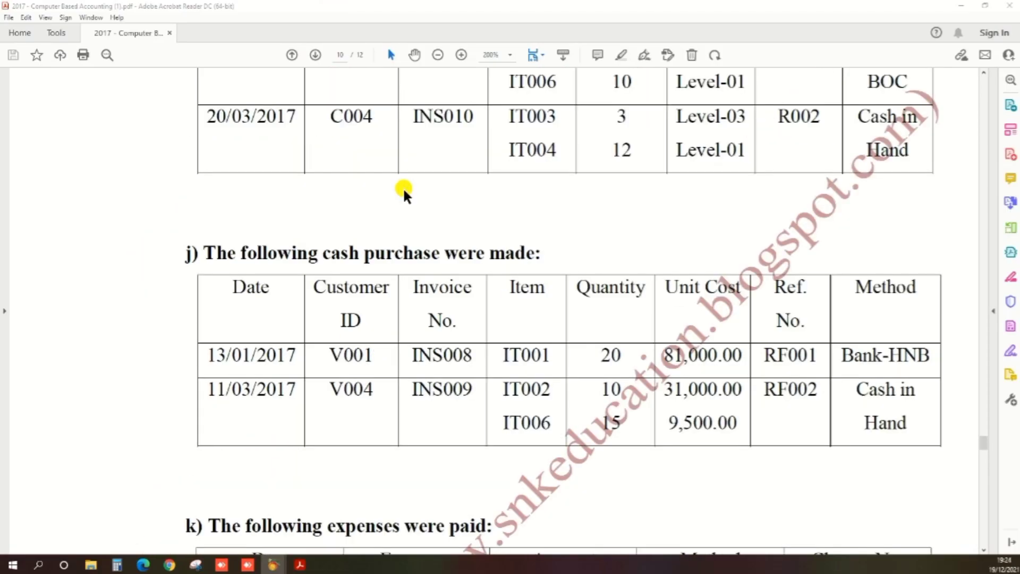
# Scroll the exam paper to section l's recurring expenses table showing Insurance 15,000.00.
pyautogui.scroll(20, 402, 187)
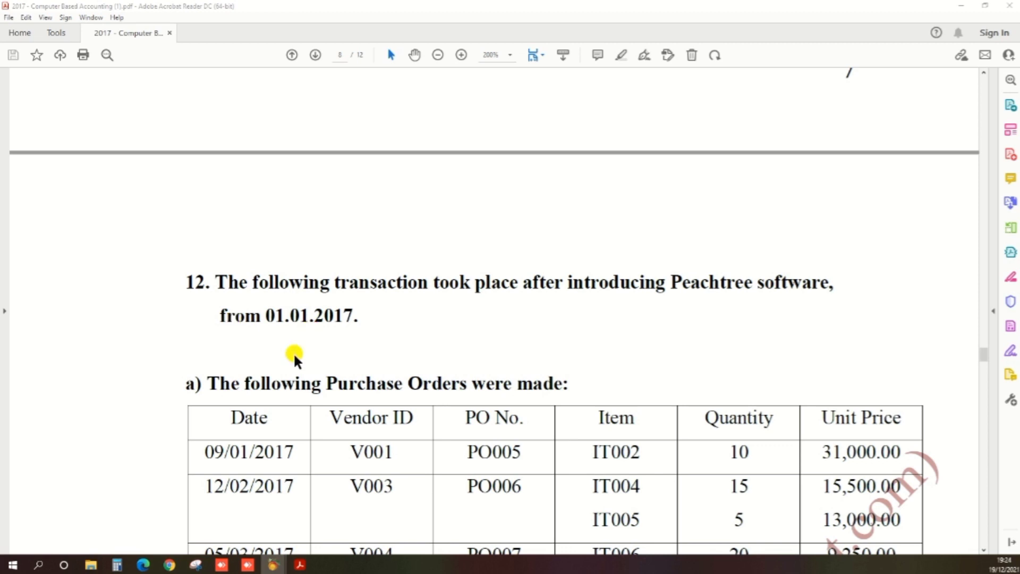
pyautogui.scroll(-15, 294, 352)
pyautogui.scroll(-12, 293, 352)
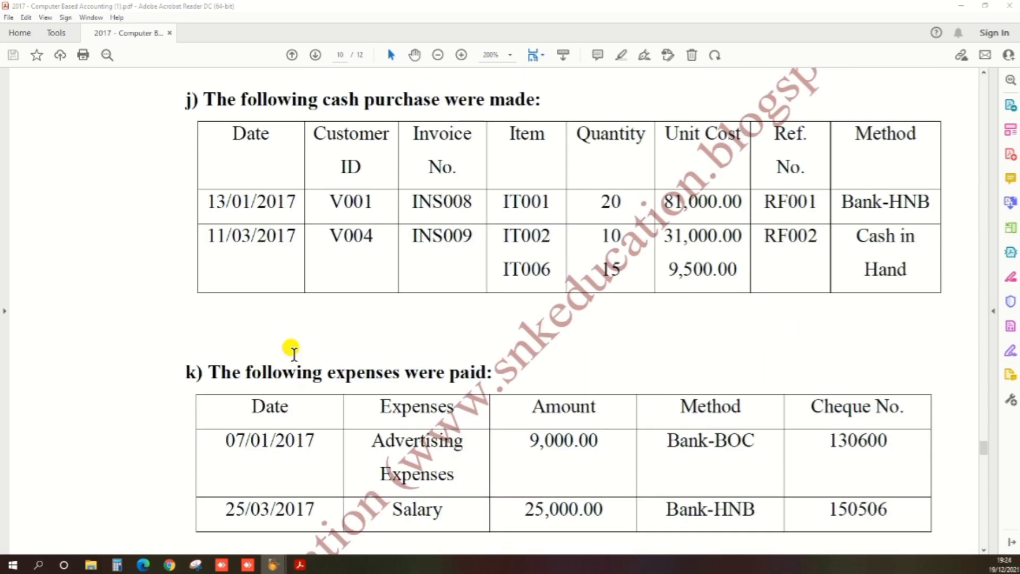
pyautogui.scroll(-10, 293, 352)
pyautogui.scroll(-4, 293, 353)
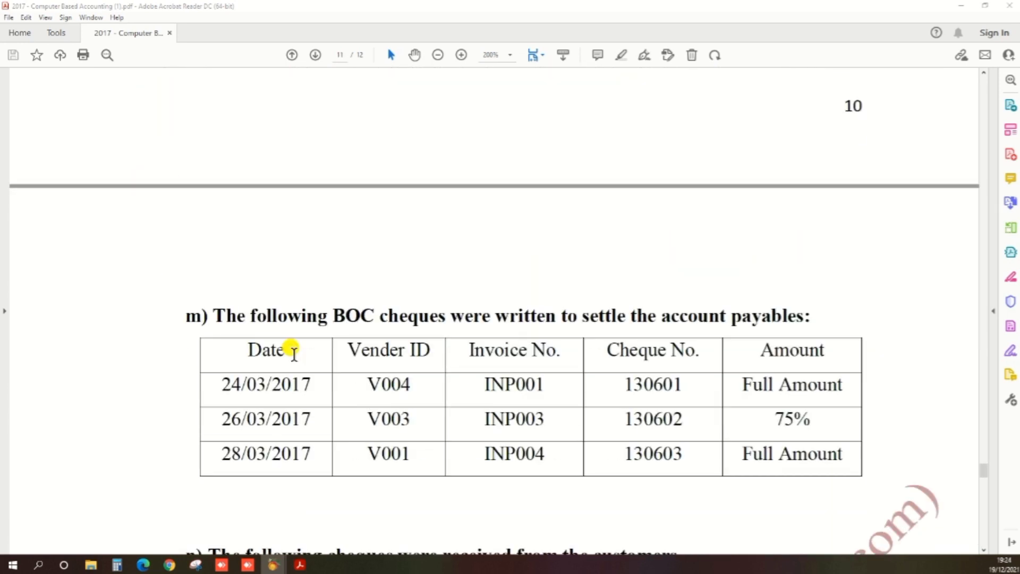
pyautogui.scroll(7, 293, 352)
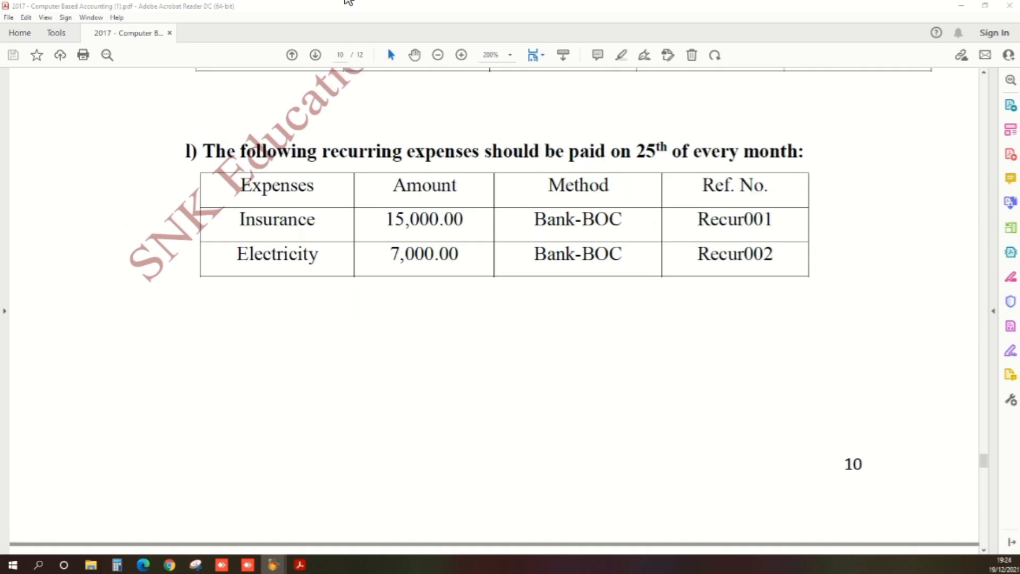
pyautogui.hotkey('alt', 'Tab')
# Enter Recur001 as the journal reference, then move to the first row's GL Account cell.
pyautogui.click(140, 176)
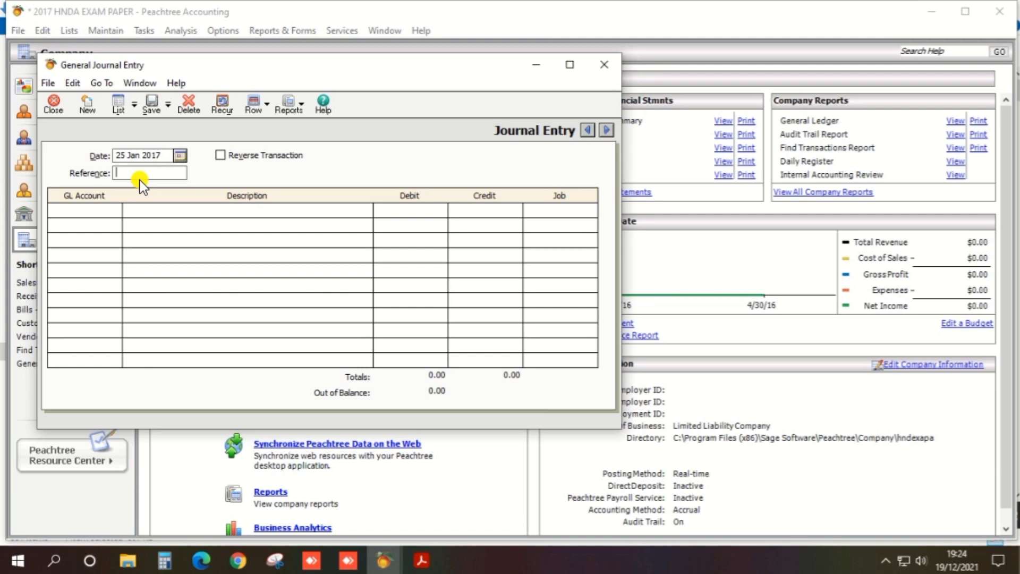
pyautogui.hotkey('alt', 'Tab')
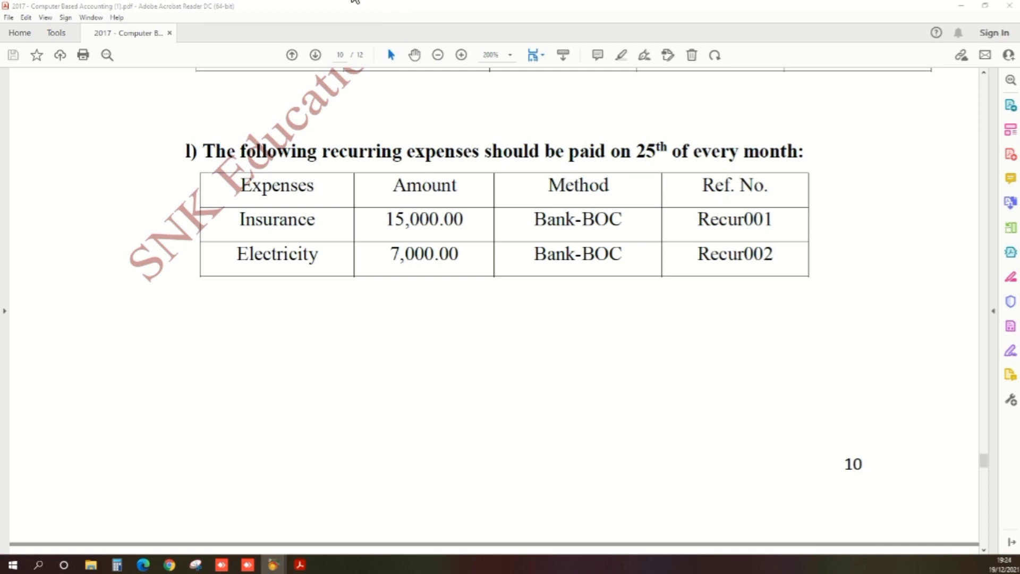
pyautogui.hotkey('alt', 'Tab')
pyautogui.click(169, 151)
pyautogui.write('Recur')
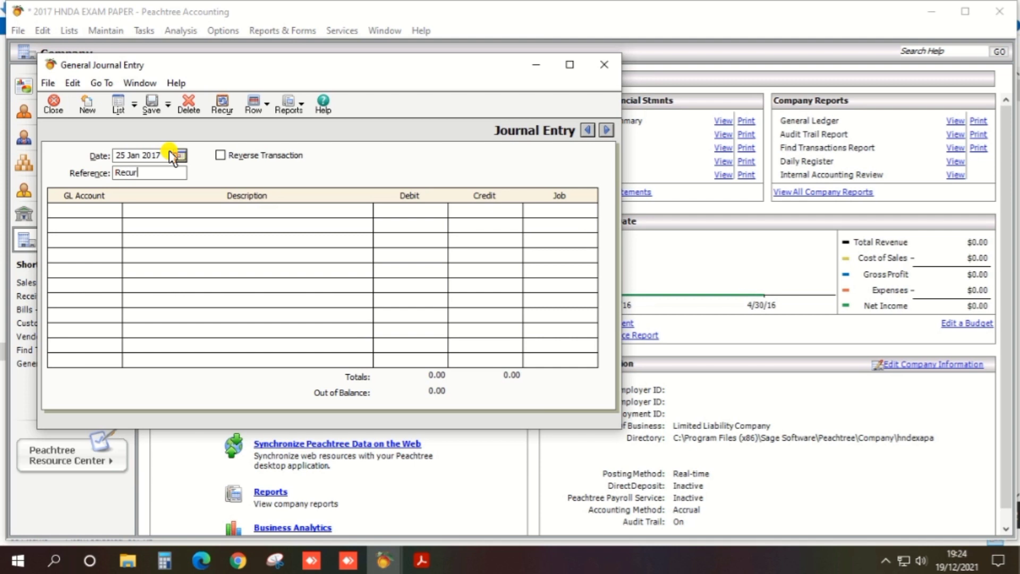
pyautogui.write('001')
pyautogui.press('Tab')
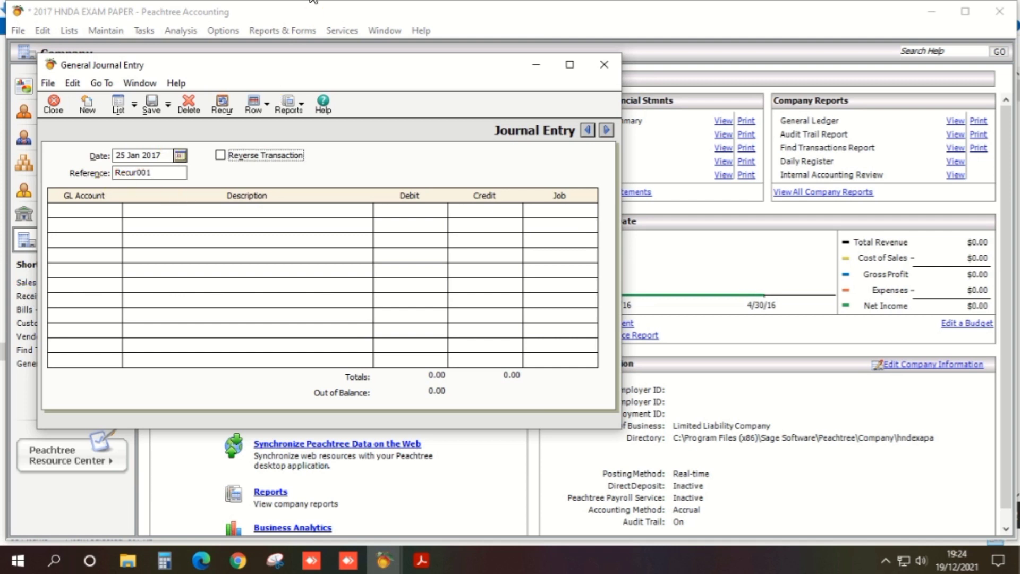
pyautogui.hotkey('alt', 'Tab')
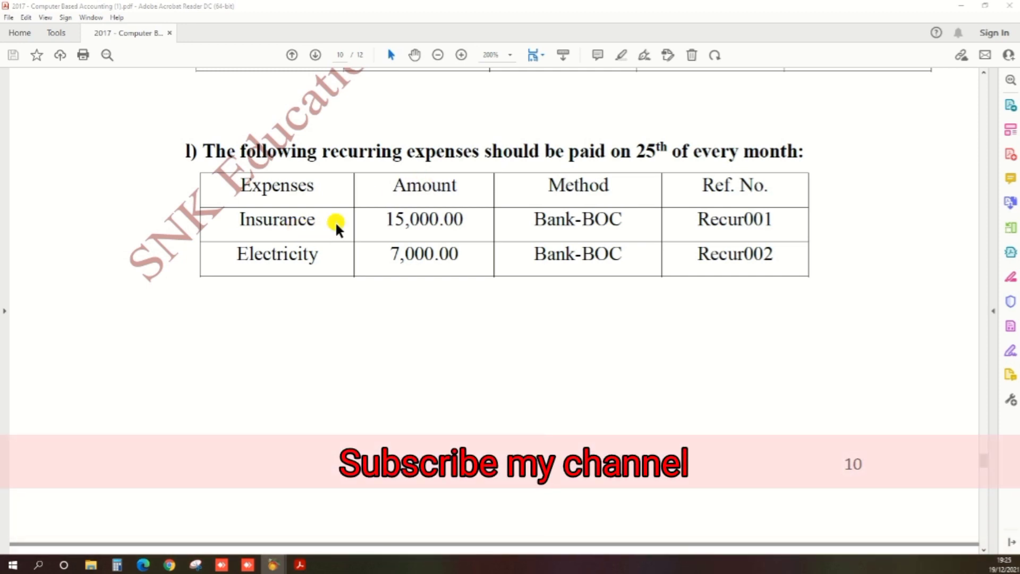
pyautogui.hotkey('alt', 'Tab')
pyautogui.click(104, 213)
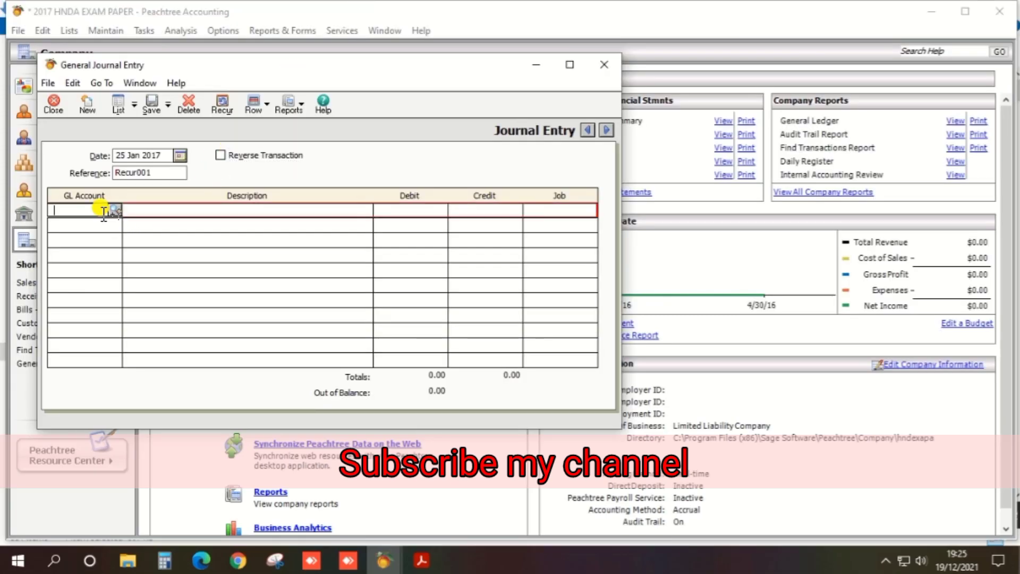
# Choose account 14200 Insurance Expenses for the first line, described 'Recur 001'.
pyautogui.click(120, 209)
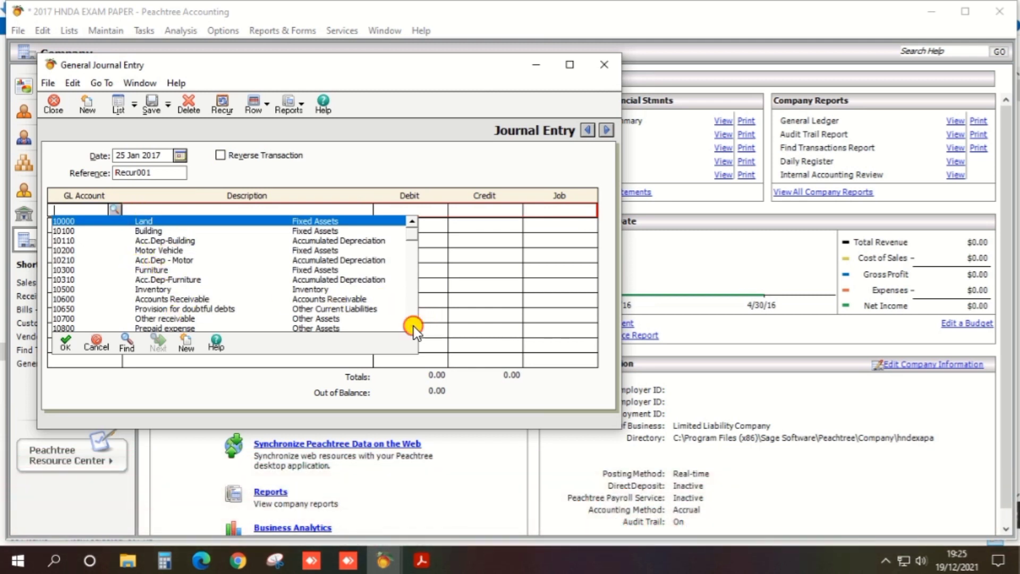
pyautogui.scroll(-2, 413, 327)
pyautogui.scroll(-3, 414, 326)
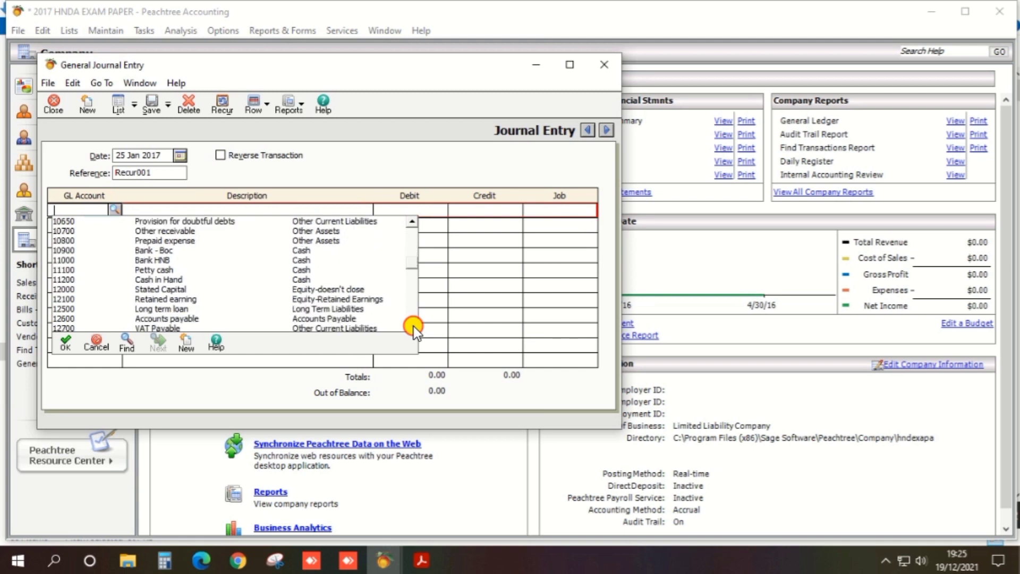
pyautogui.scroll(-2, 414, 326)
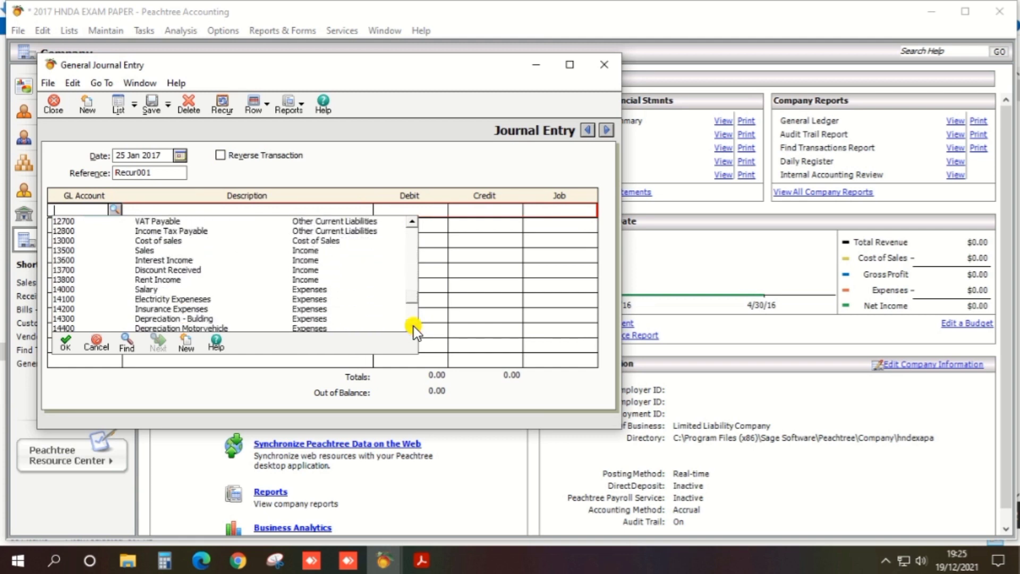
pyautogui.doubleClick(204, 309)
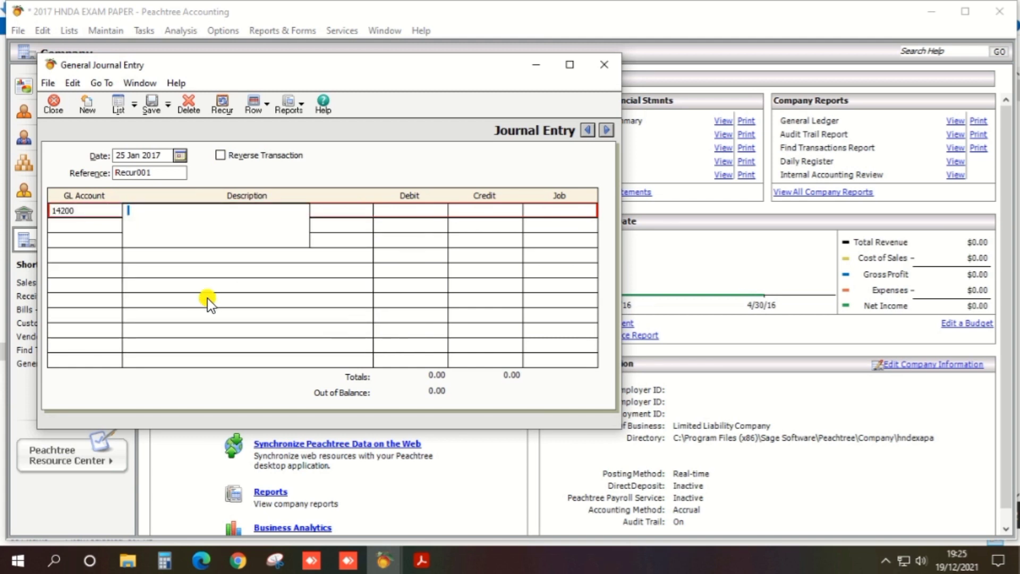
pyautogui.write('Recur 001')
pyautogui.press('Tab')
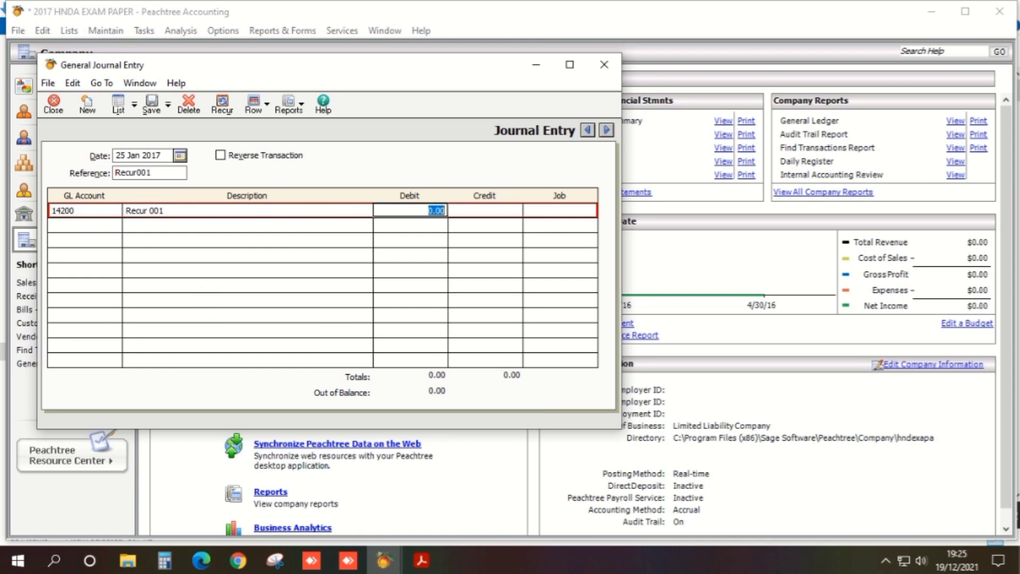
# Enter a 15,000.00 debit on the 14200 line, checking the amount in the PDF.
pyautogui.hotkey('alt', 'Tab')
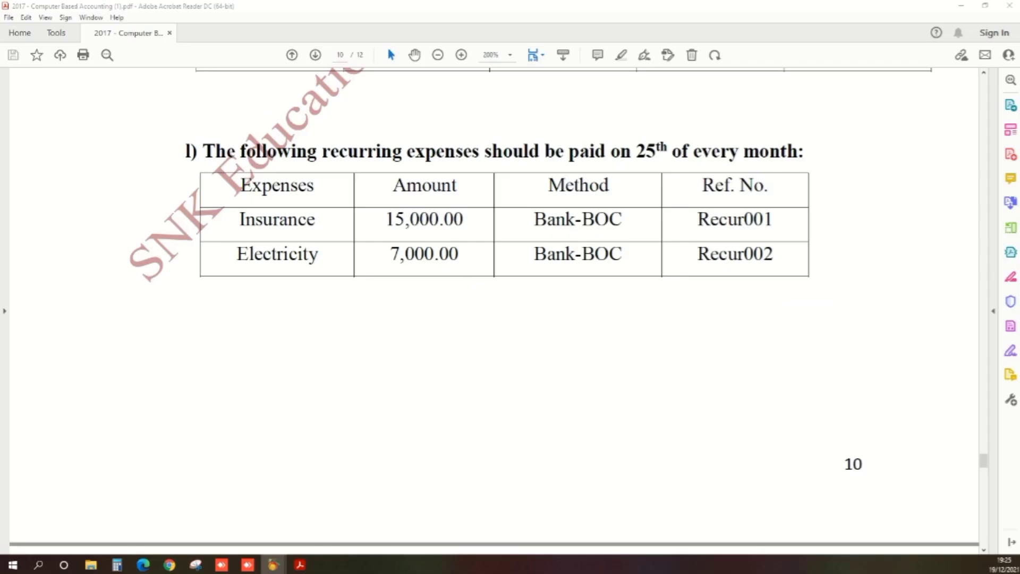
pyautogui.hotkey('alt', 'Tab')
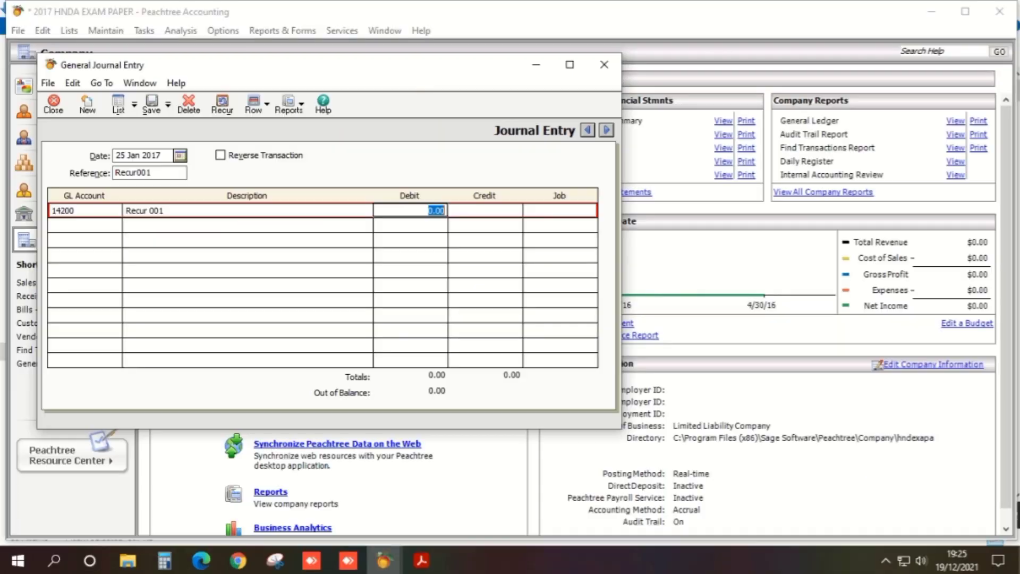
pyautogui.write('15000')
pyautogui.press('Tab')
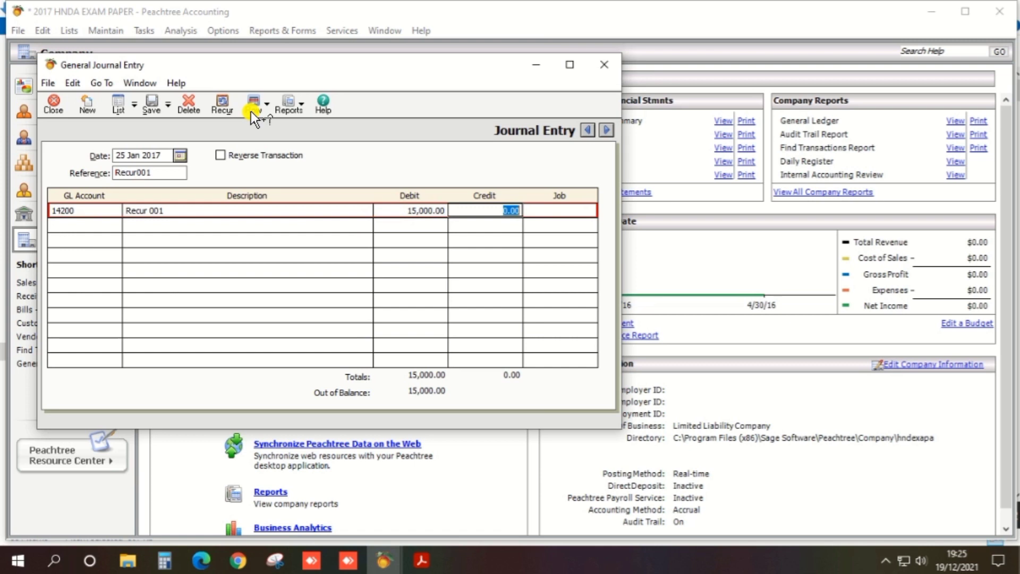
pyautogui.hotkey('alt', 'Tab')
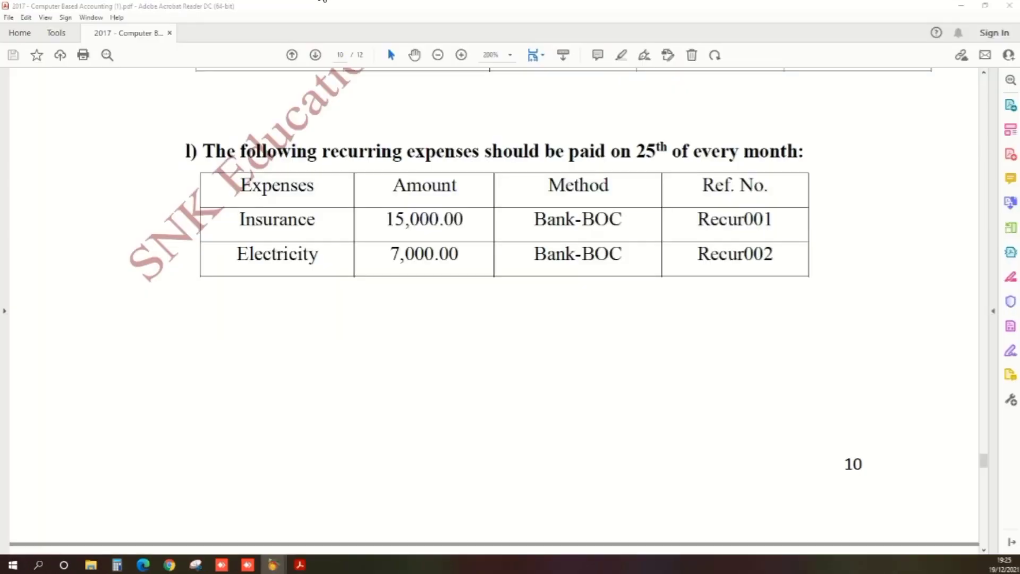
pyautogui.hotkey('alt', 'Tab')
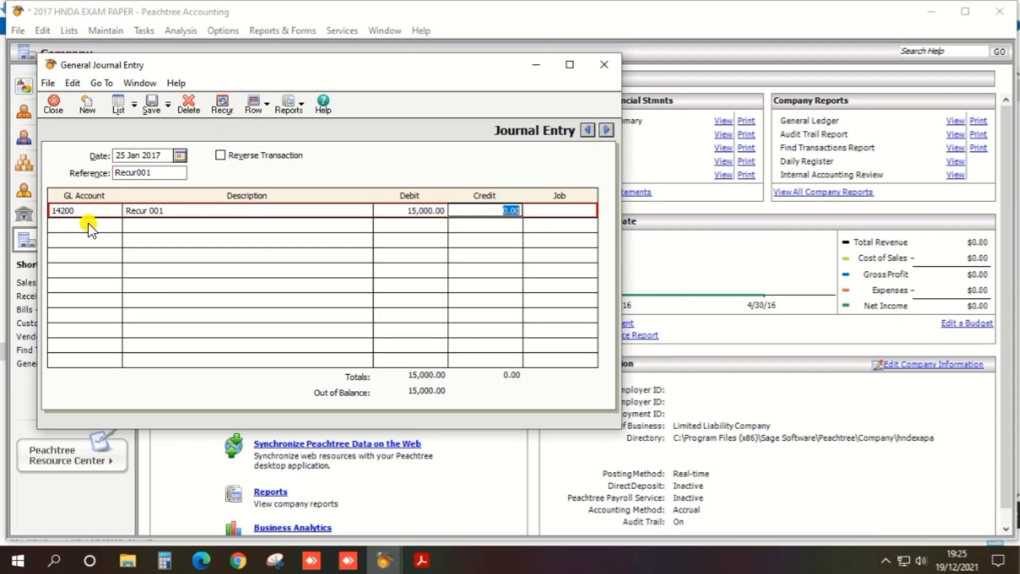
# Select account 10900 Bank - Boc for the journal entry's second line.
pyautogui.click(88, 223)
pyautogui.click(116, 225)
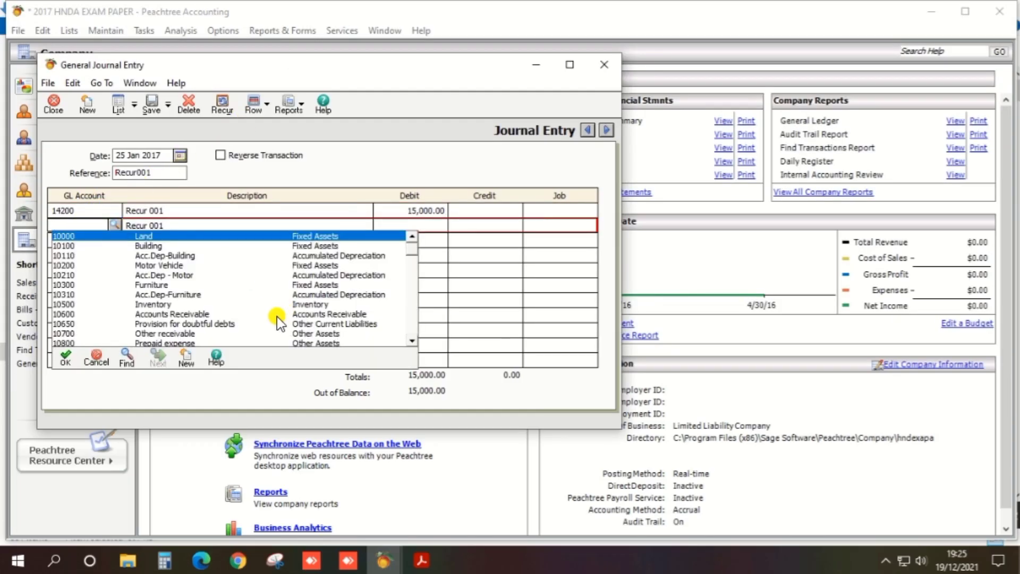
pyautogui.scroll(-4, 417, 336)
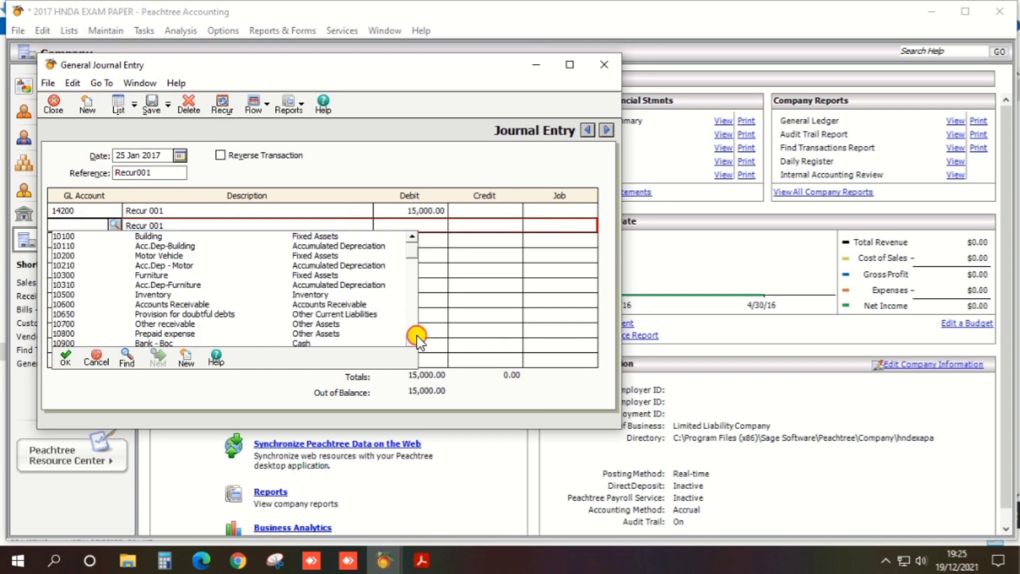
pyautogui.scroll(-3, 417, 339)
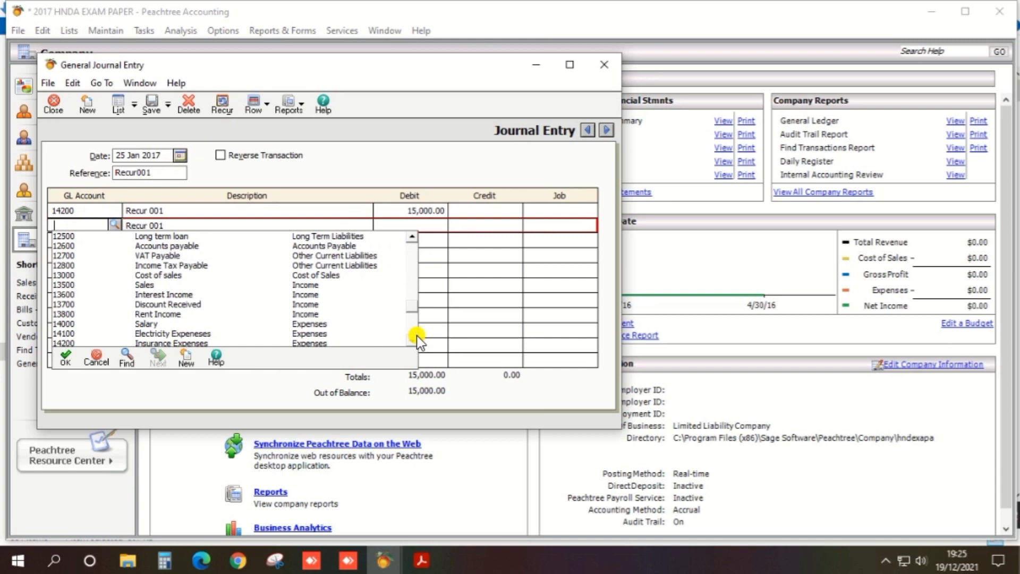
pyautogui.scroll(2, 412, 237)
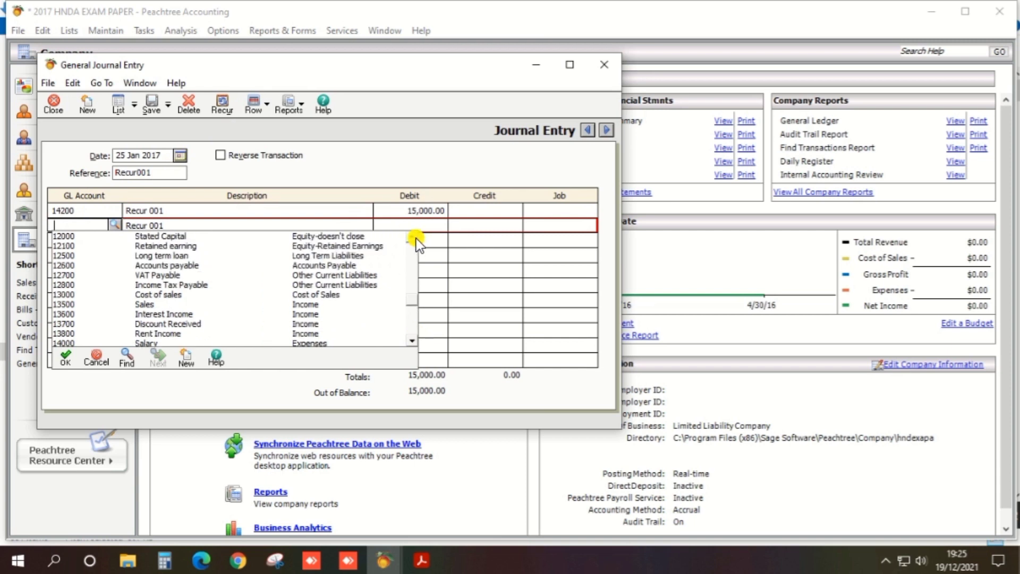
pyautogui.scroll(2, 416, 239)
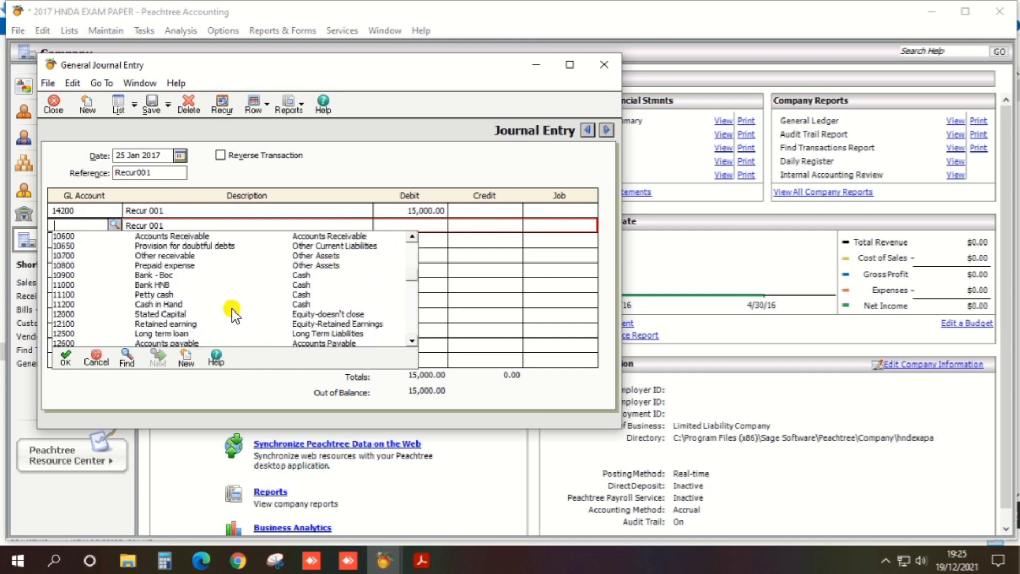
pyautogui.doubleClick(170, 274)
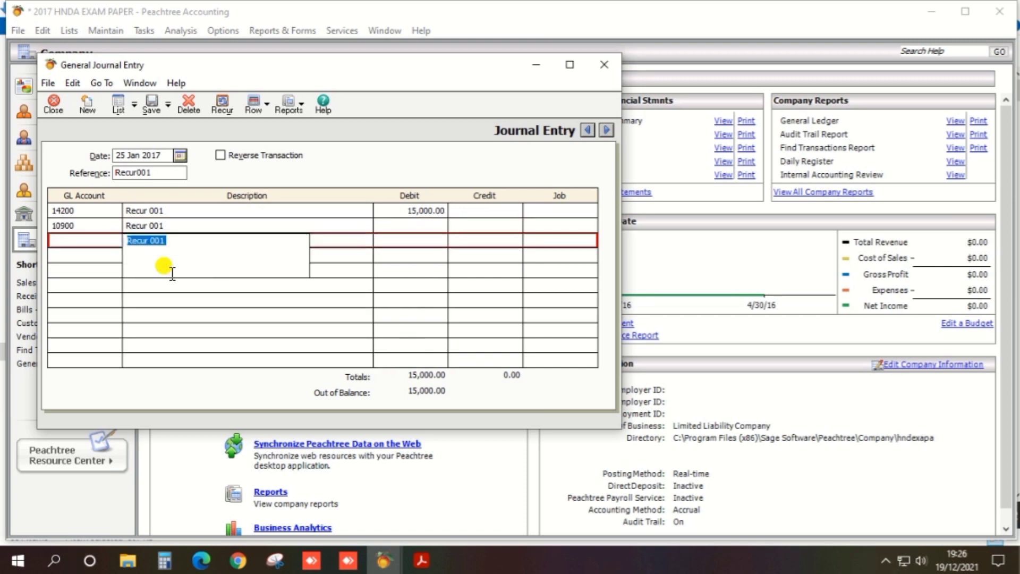
# Credit 15,000.00 to the 10900 line and clear the third row's leftover description.
pyautogui.click(478, 225)
pyautogui.write('15000')
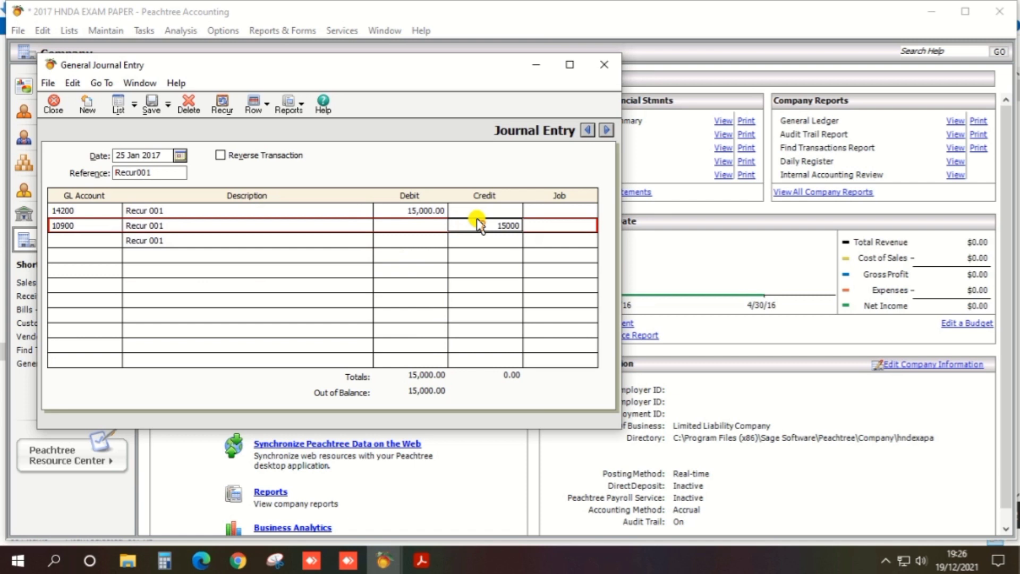
pyautogui.press('Tab')
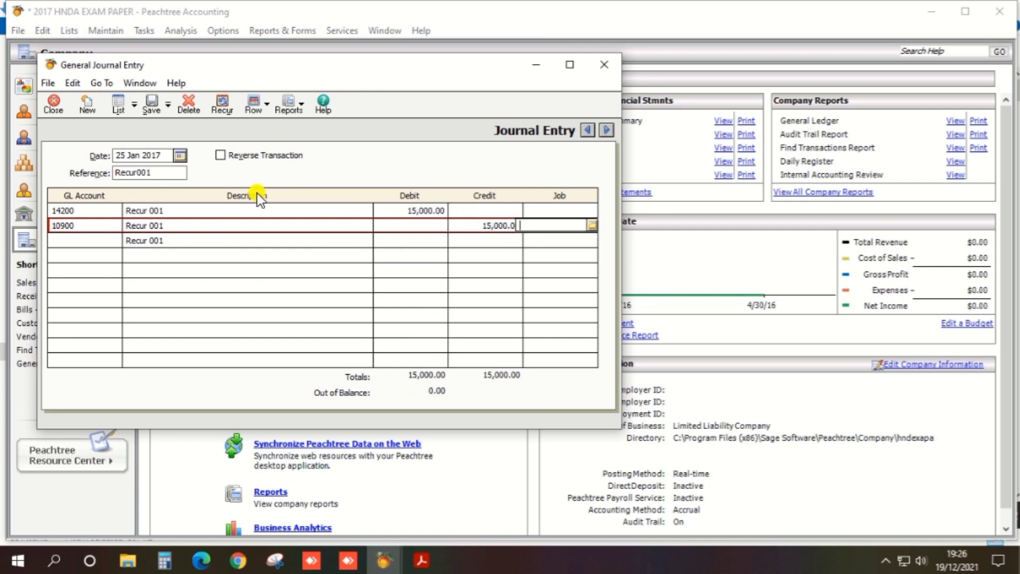
pyautogui.click(214, 240)
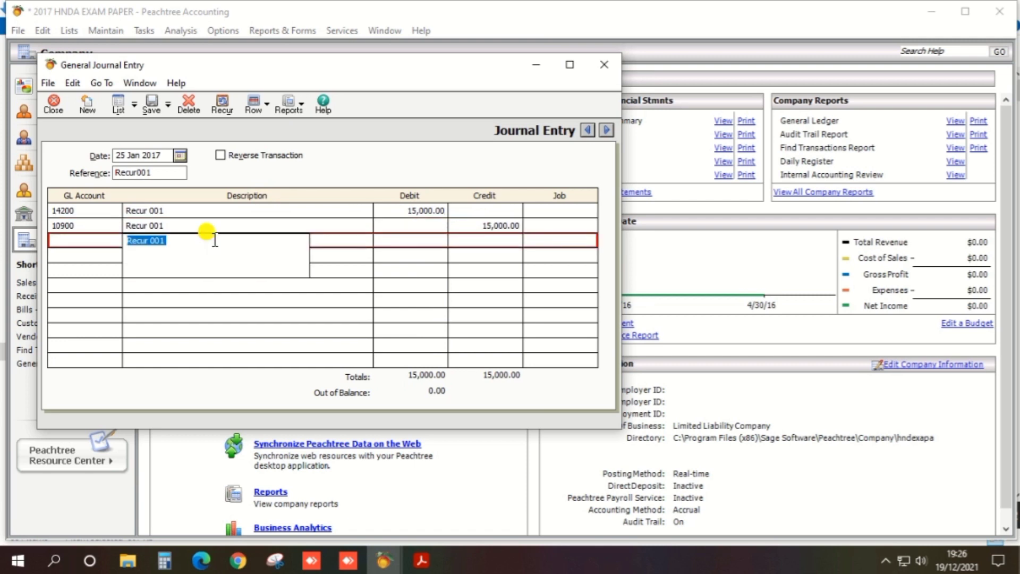
pyautogui.press('Delete')
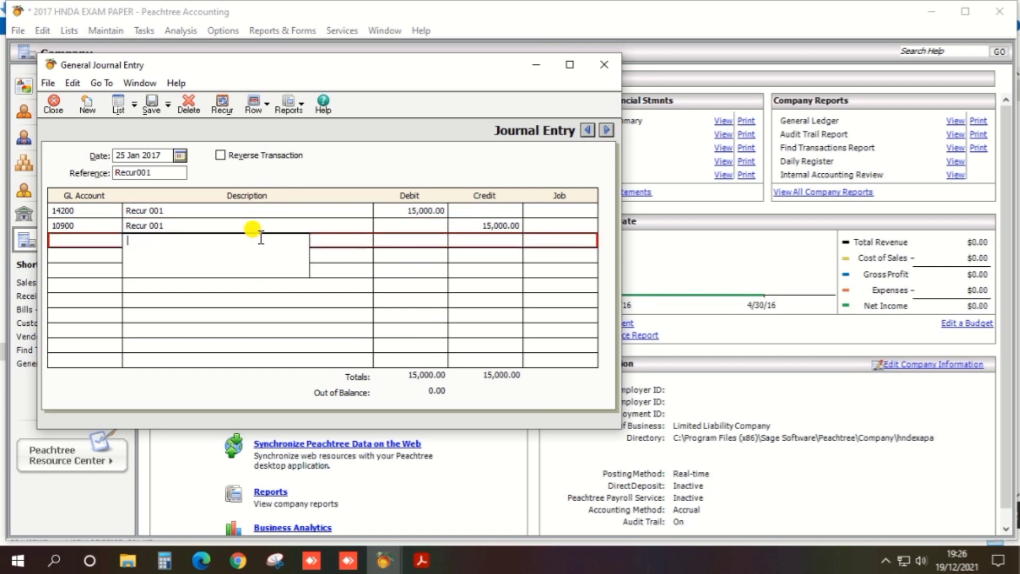
# Make Recur001 recur monthly with no end date and save it.
pyautogui.click(232, 110)
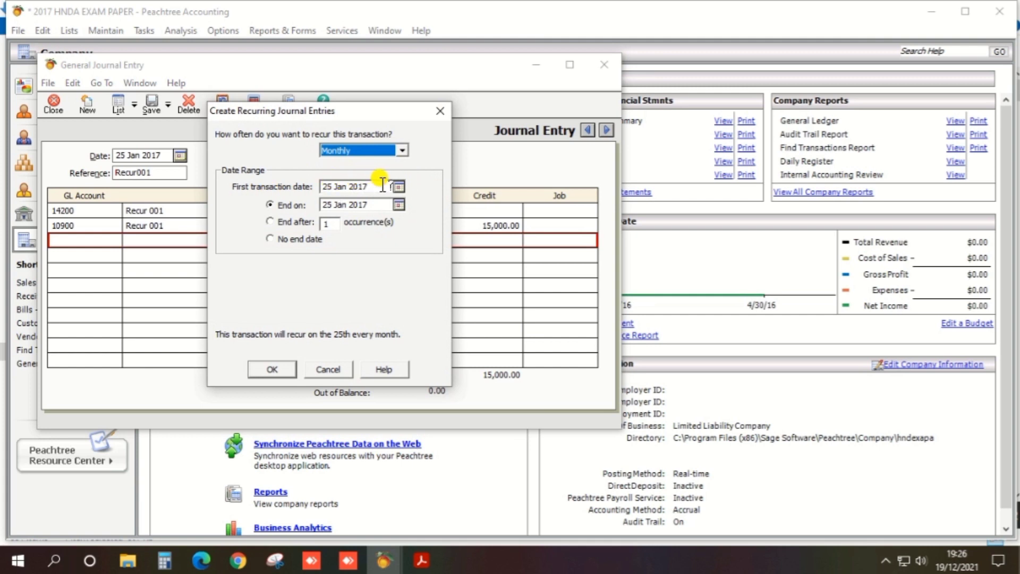
pyautogui.click(273, 238)
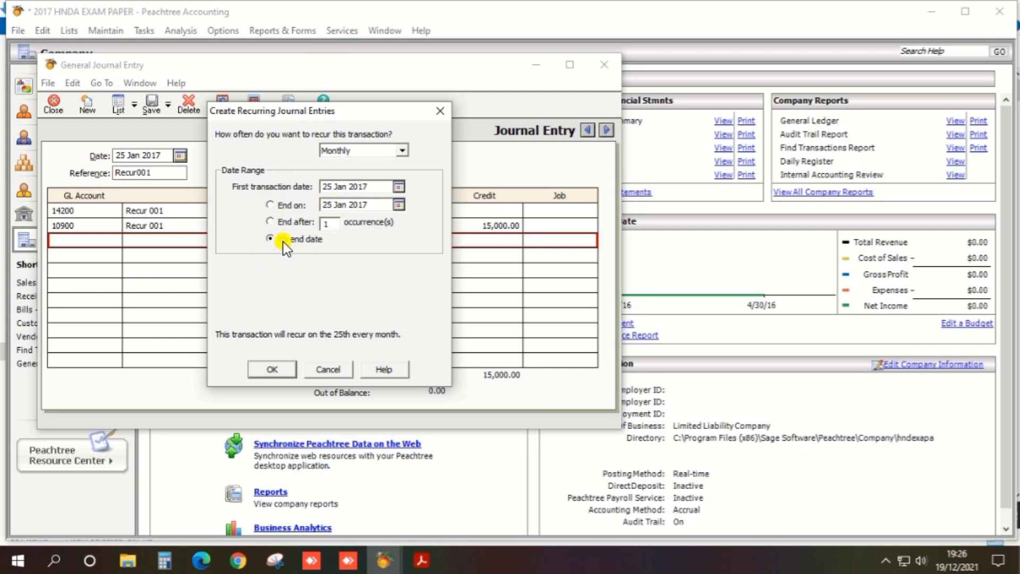
pyautogui.click(269, 370)
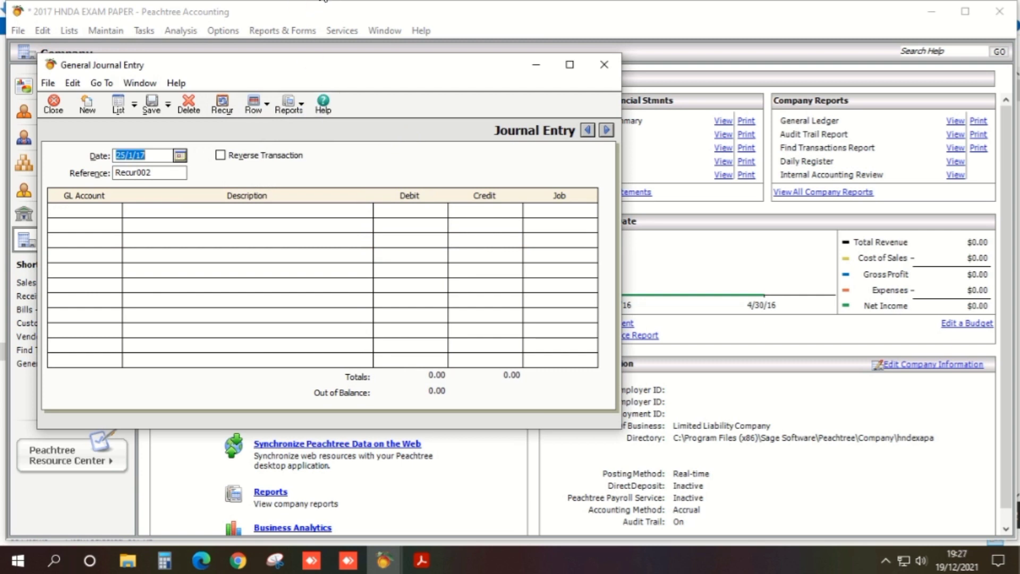
pyautogui.hotkey('alt', 'Tab')
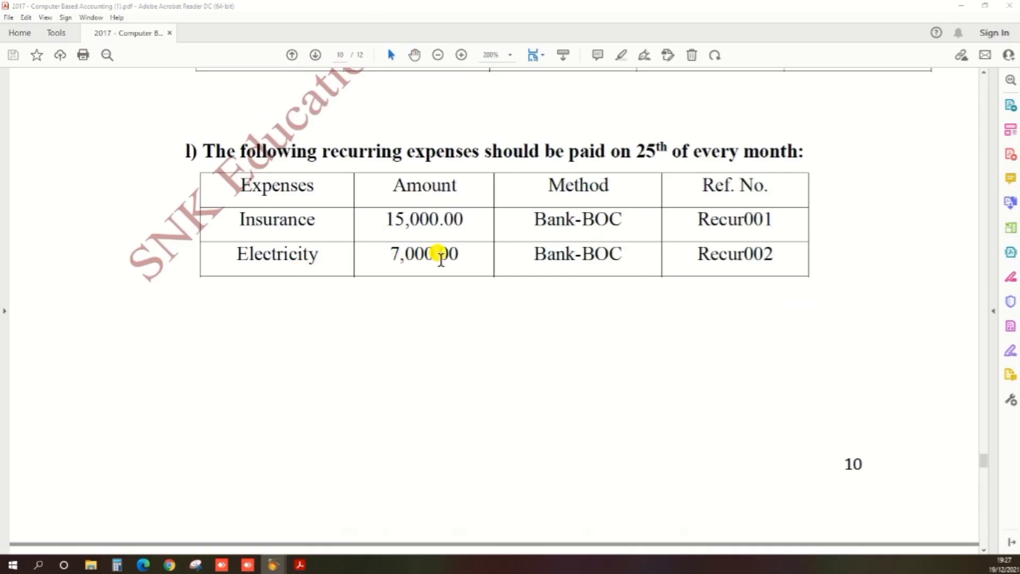